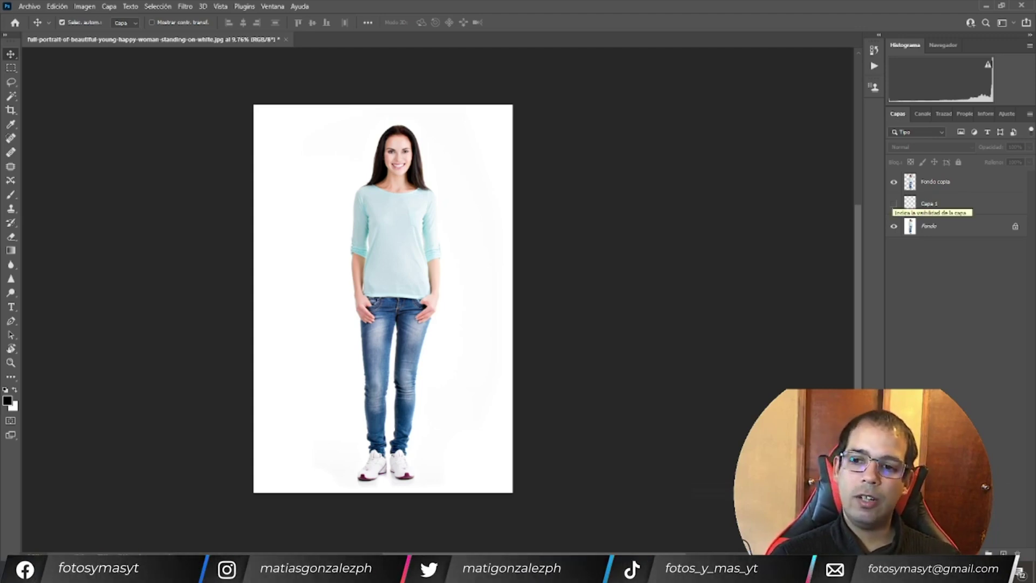
Toggle the Capa 1 shadow layer off and back on, then scroll around to compare the result.
left_click(894, 203)
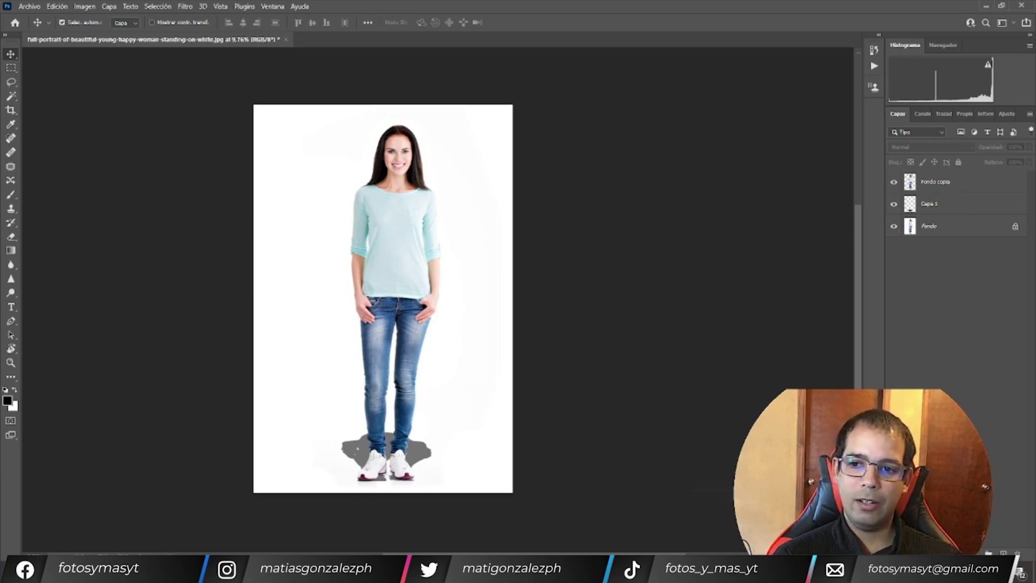
left_click(894, 203)
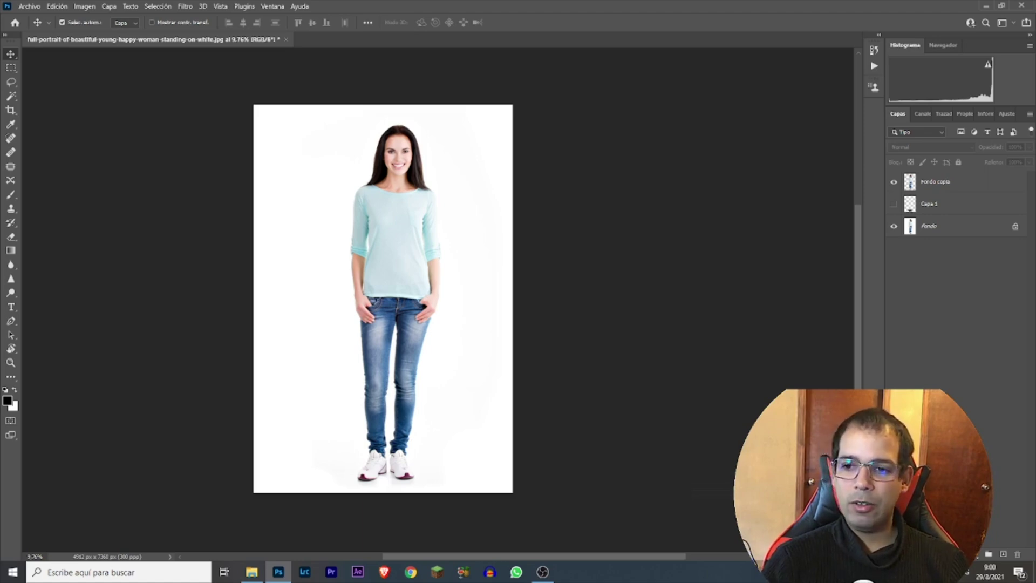
left_click(894, 204)
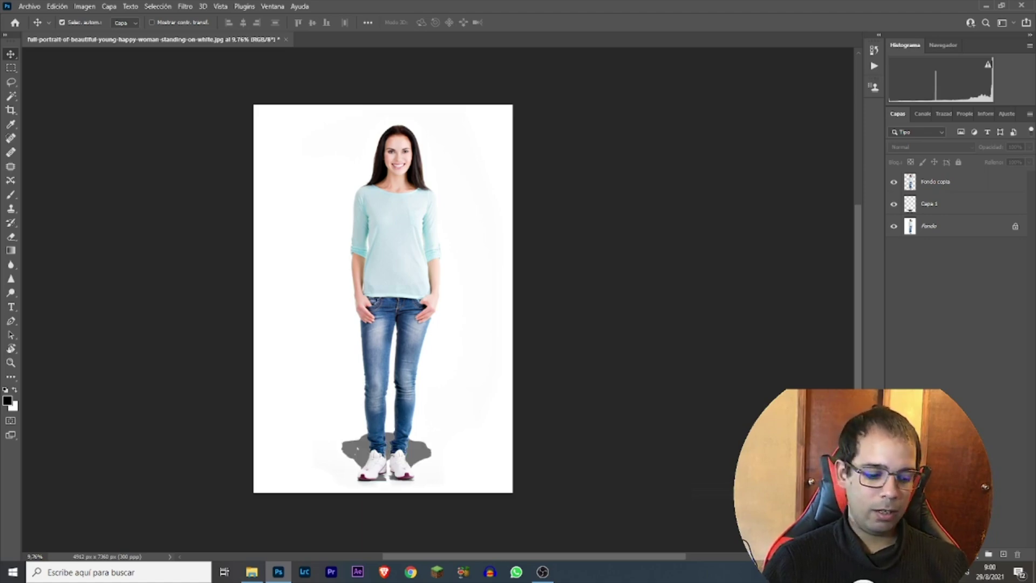
scroll(381, 474, "up", 3)
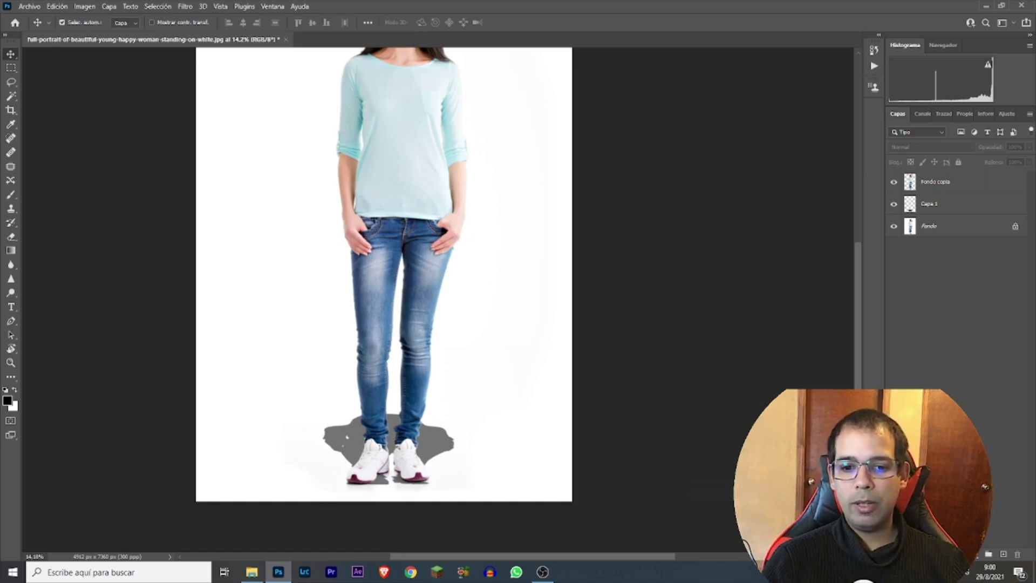
scroll(478, 420, "down", 3)
scroll(477, 421, "down", 1)
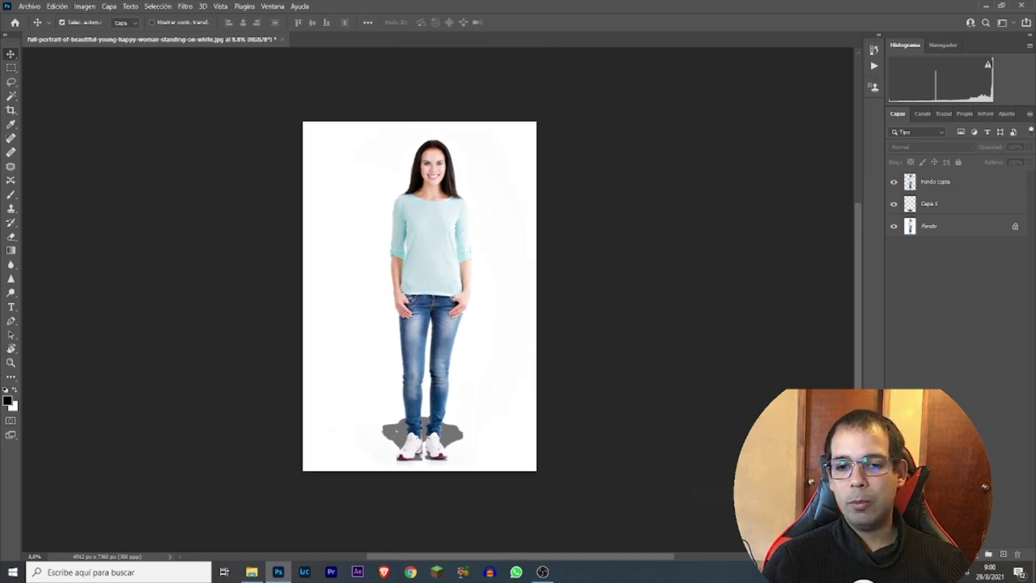
scroll(394, 296, "right", 3)
scroll(394, 296, "right", 1)
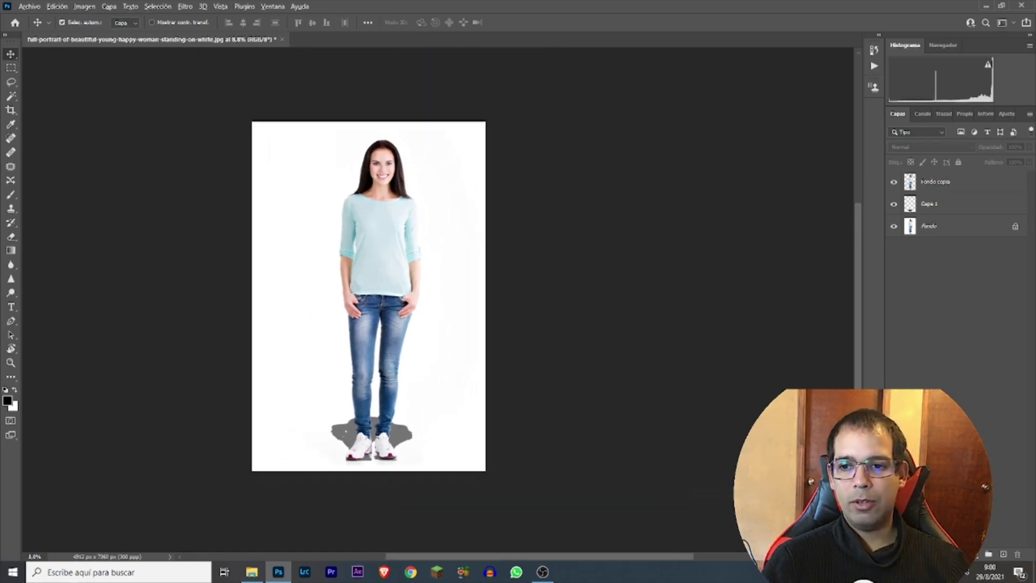
scroll(632, 302, "up", 2)
scroll(632, 302, "down", 1)
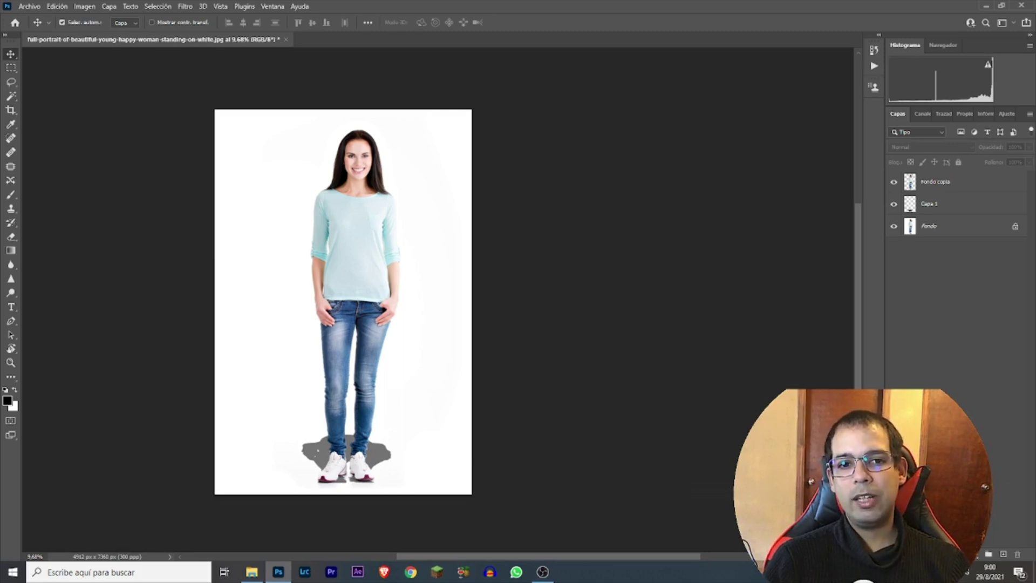
scroll(643, 266, "up", 1)
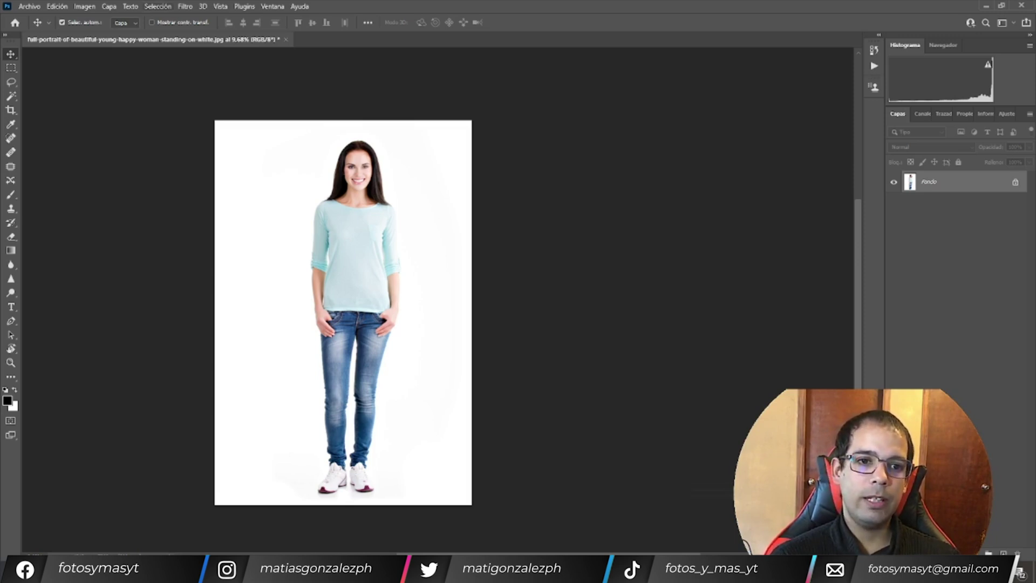
Select the woman with Selección > Sujeto, copy her to a new layer, and hide Fondo.
left_click(158, 6)
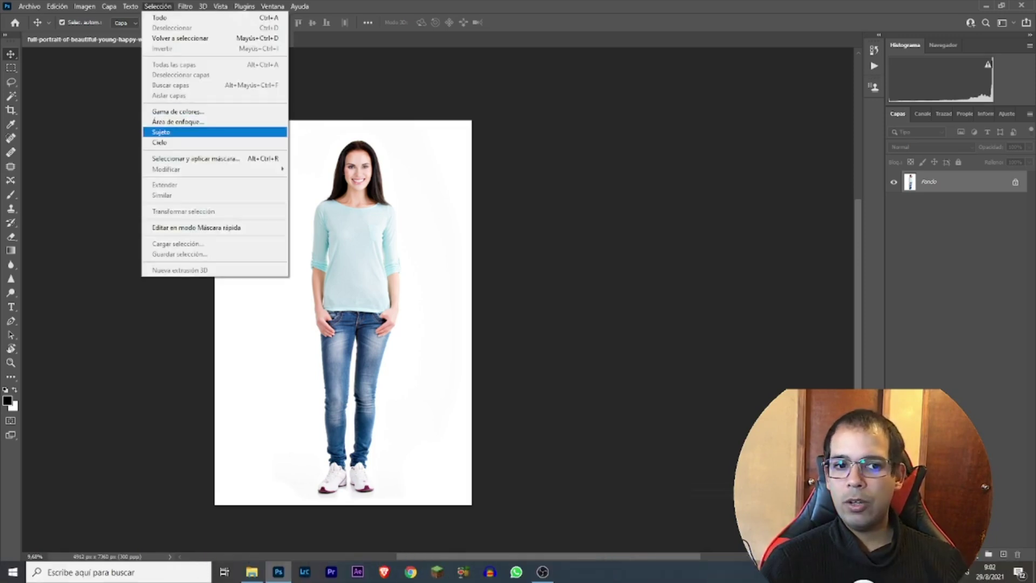
left_click(162, 132)
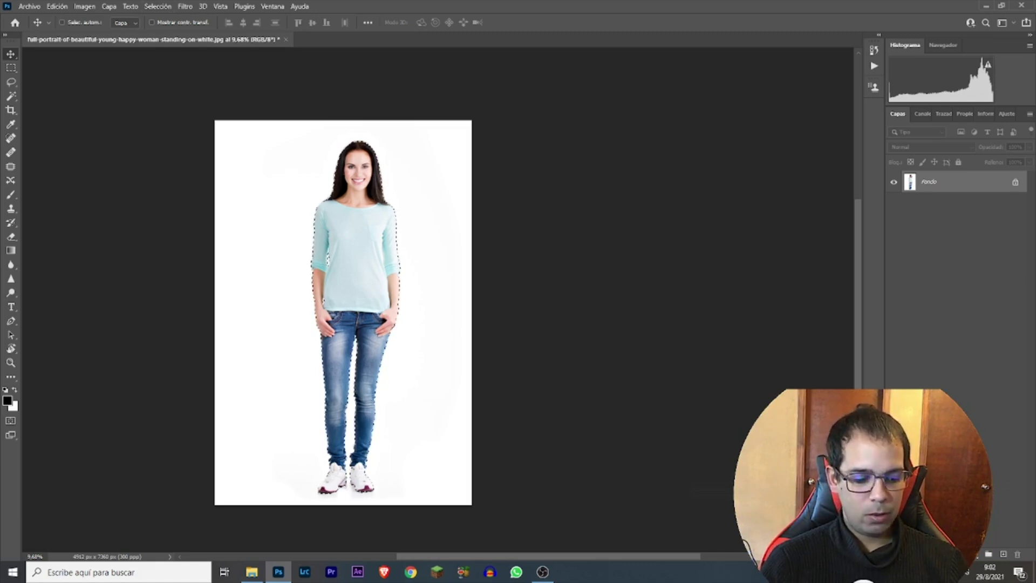
key("ctrl+j")
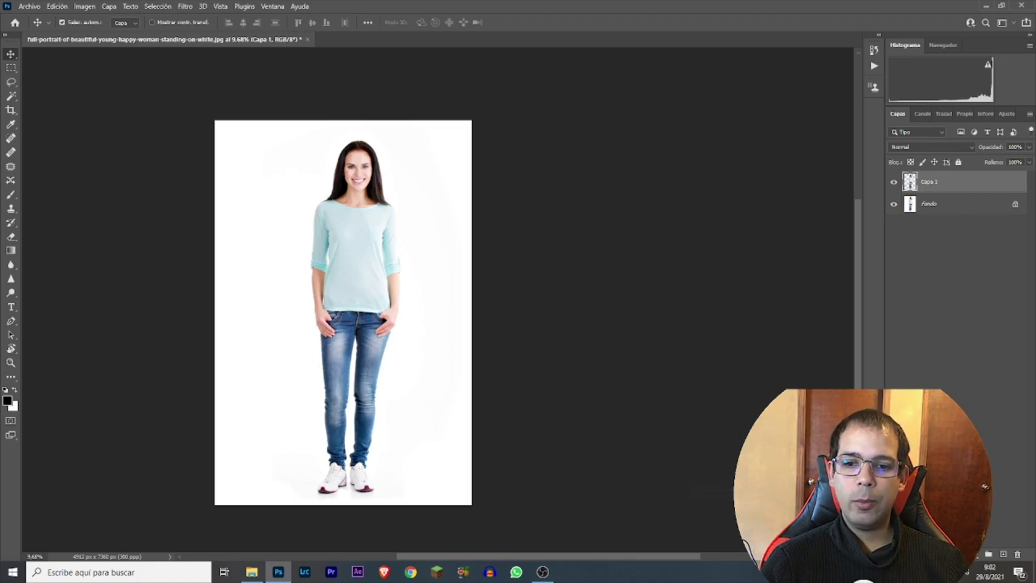
left_click(894, 203)
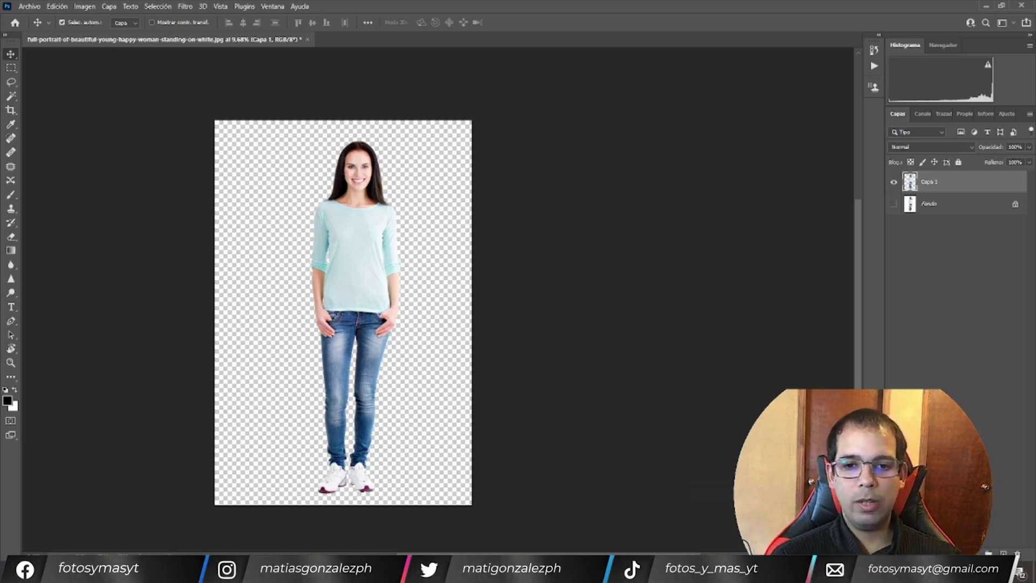
scroll(280, 246, "up", 2)
scroll(383, 275, "up", 3)
scroll(383, 275, "up", 2)
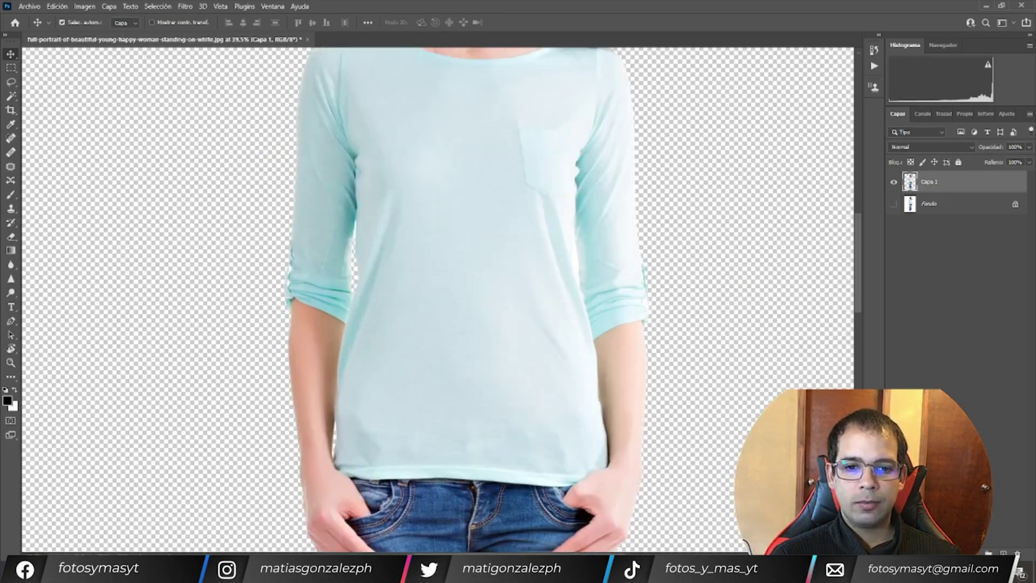
scroll(383, 275, "up", 2)
scroll(383, 276, "up", 2)
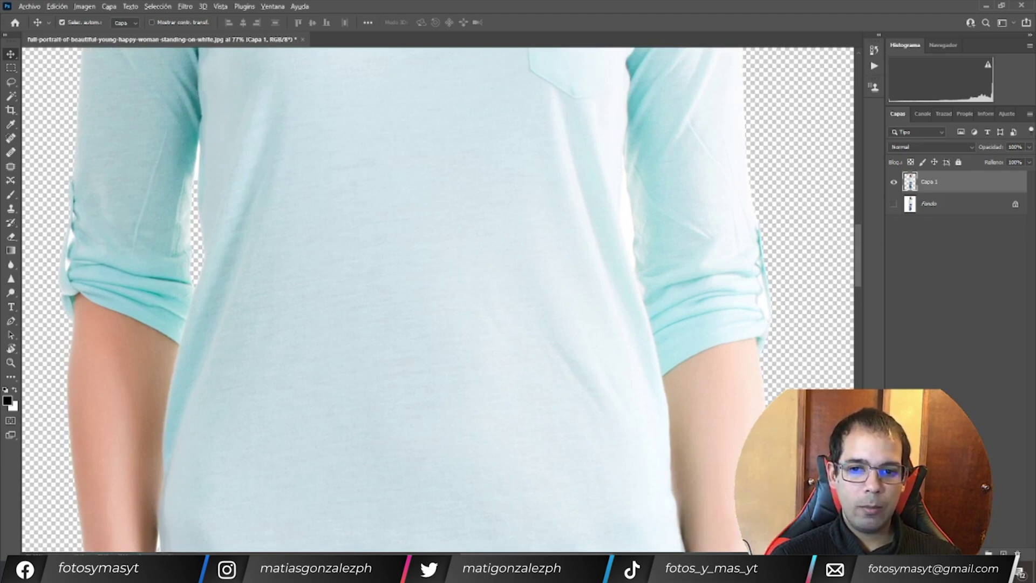
scroll(297, 245, "down", 2)
scroll(298, 245, "down", 2)
scroll(297, 245, "down", 2)
scroll(297, 246, "down", 2)
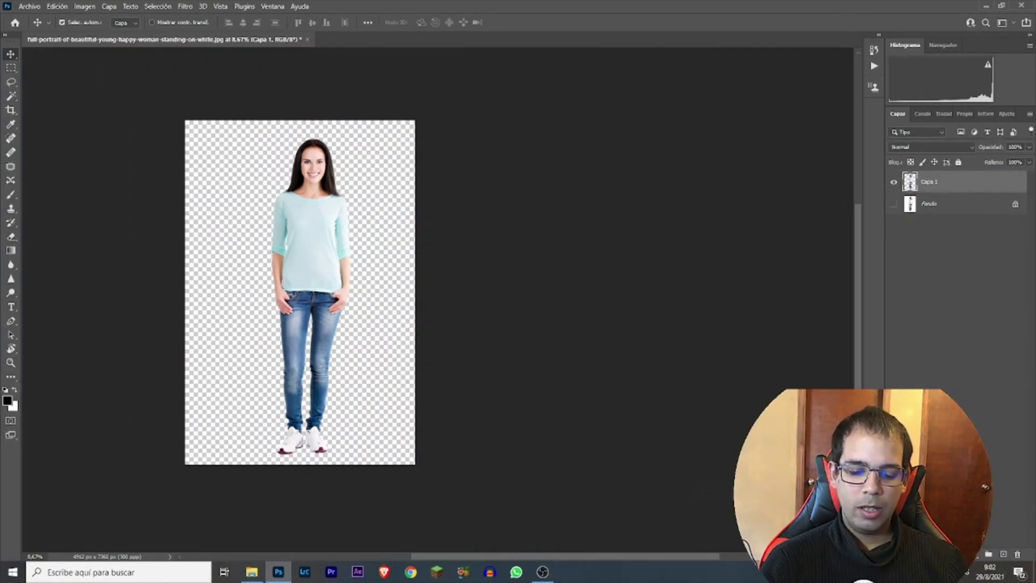
left_click(157, 6)
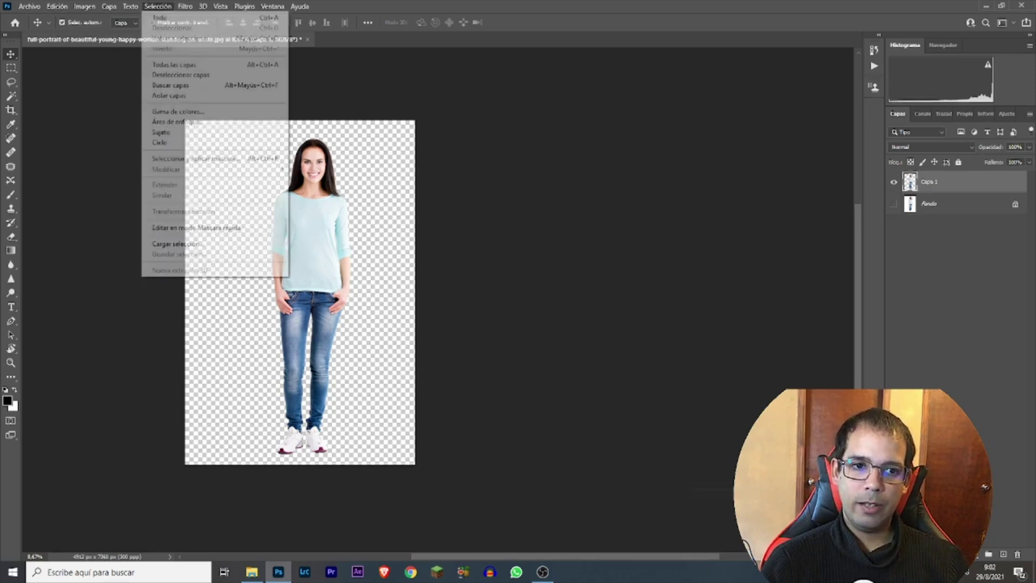
Reselect the woman as the subject and add an empty Capa 2 layer above the cutout.
left_click(162, 132)
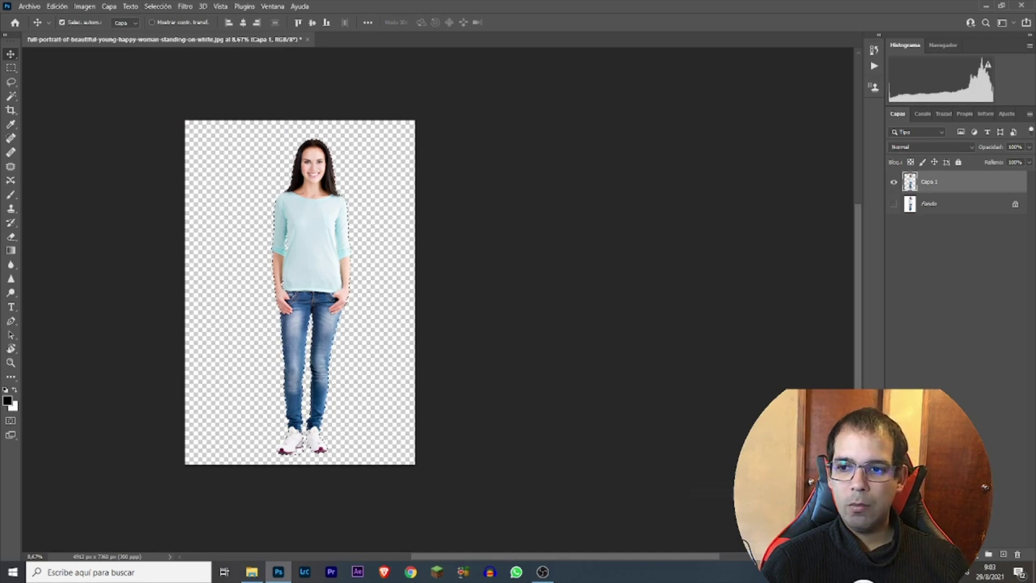
key("ctrl+shift+alt+n")
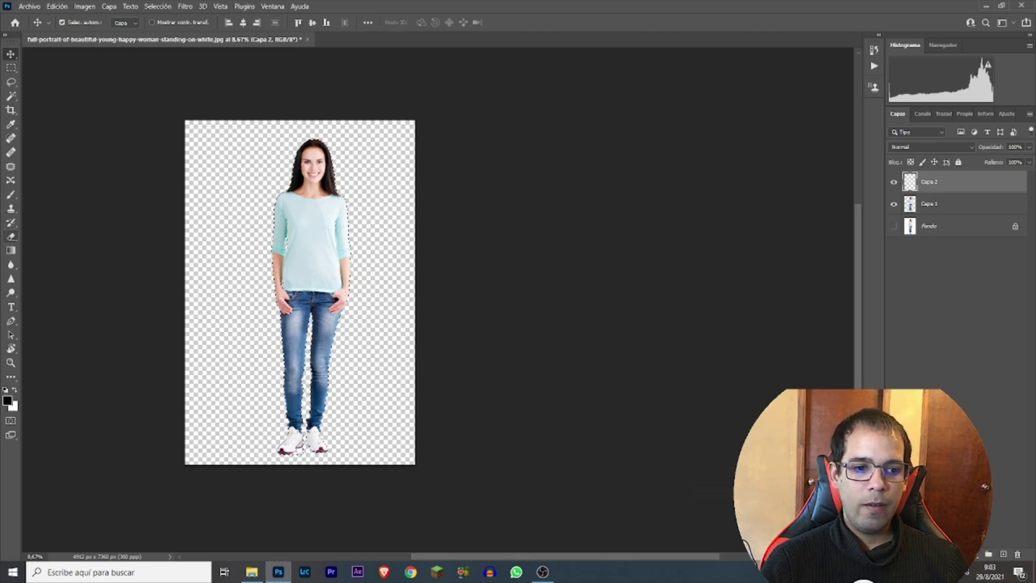
key("g")
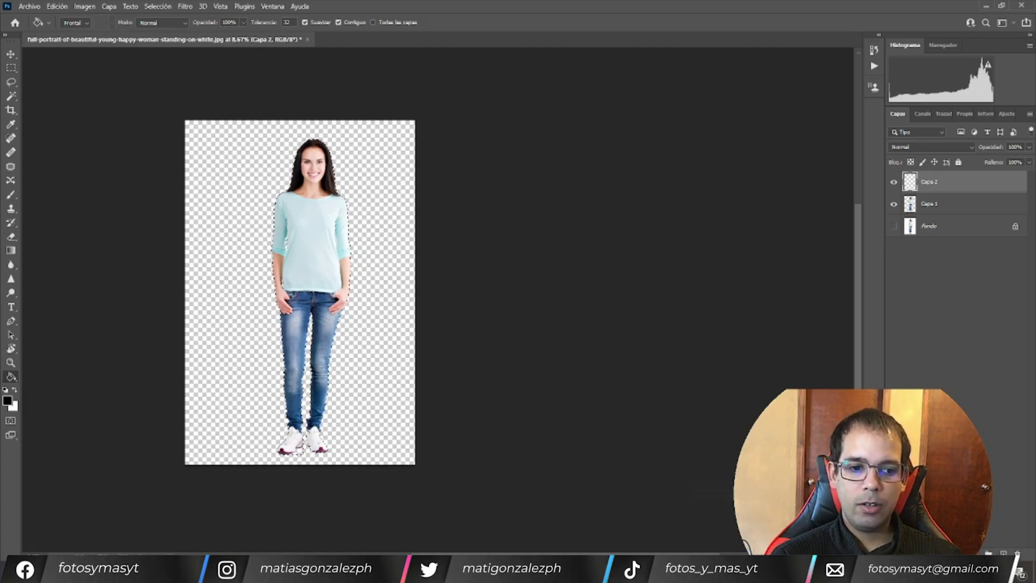
left_click(7, 400)
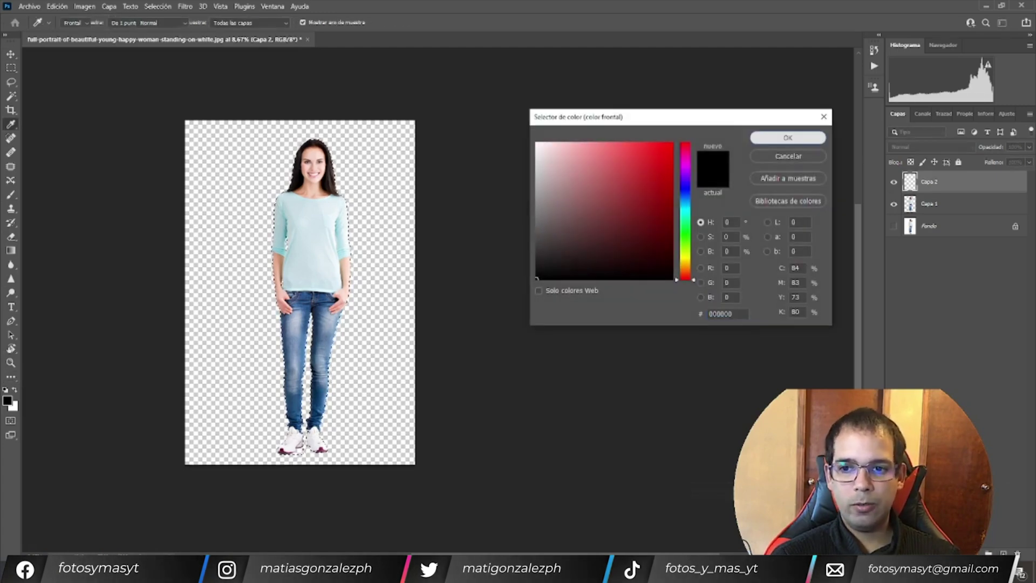
Fill the woman's selection with black on the new layer and nudge the silhouette slightly.
left_click(788, 138)
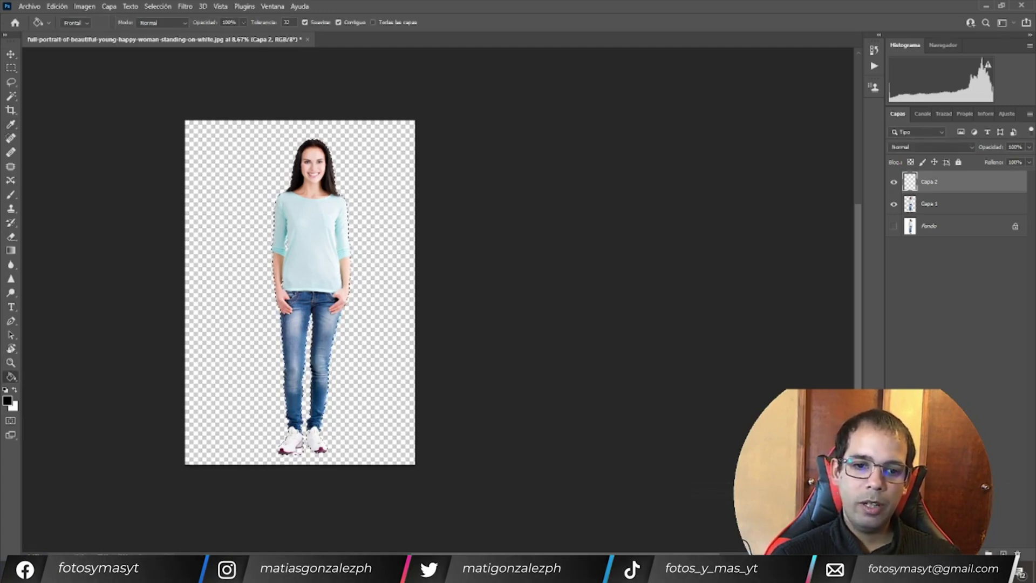
key("alt+BackSpace")
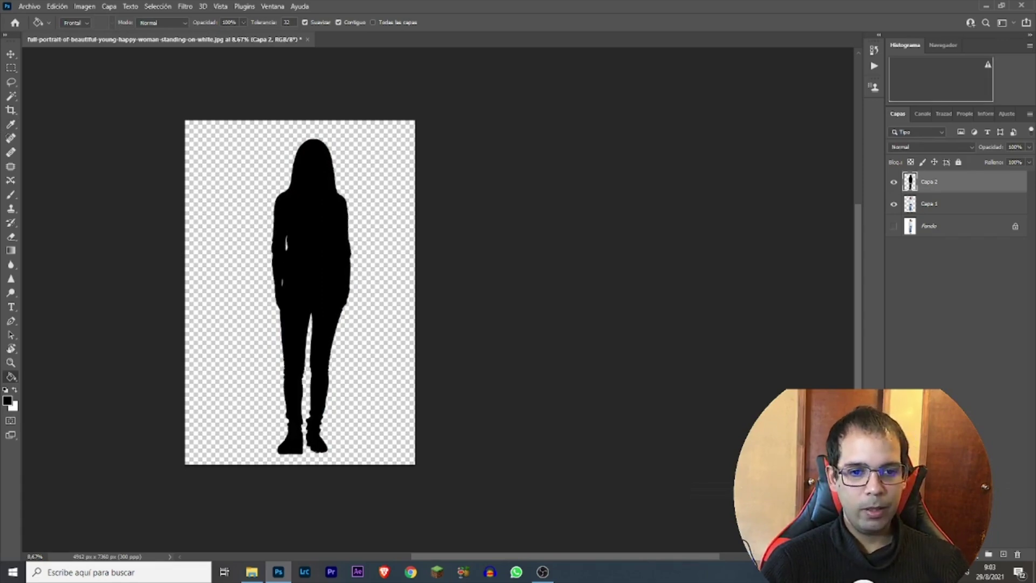
key("v")
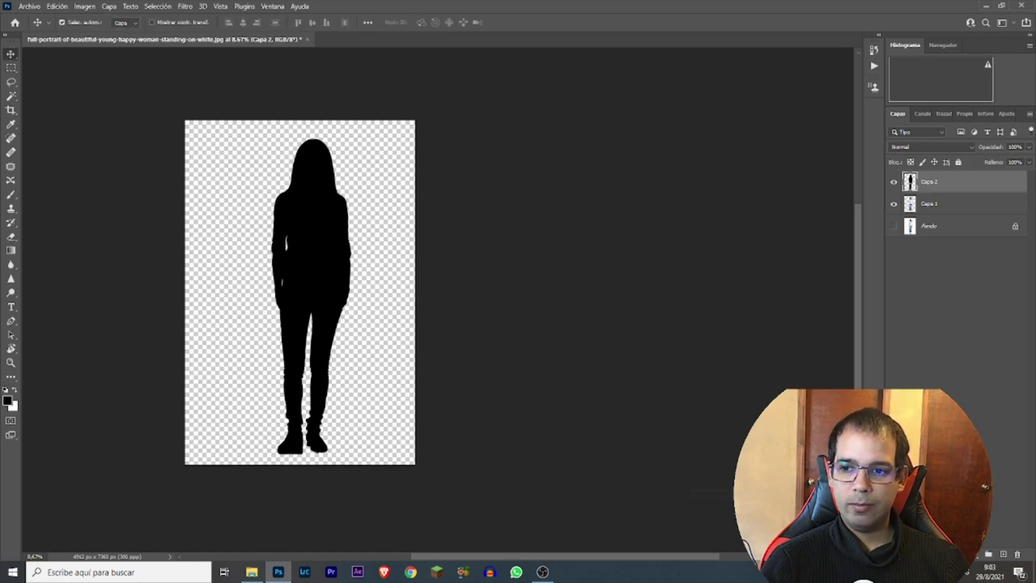
mouse_move(337, 197)
left_mouse_down()
mouse_move(384, 208)
mouse_move(313, 208)
mouse_move(408, 214)
mouse_move(338, 200)
left_mouse_up()
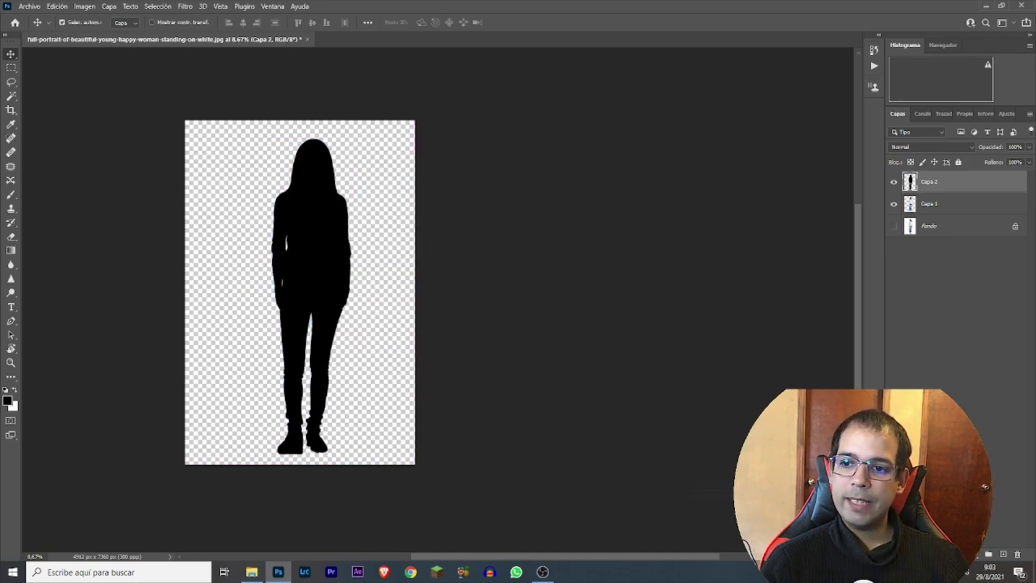
Rename Capa 2 to Sombra and the cut-out layer to Sujeto, then make Sombra active.
double_click(929, 181)
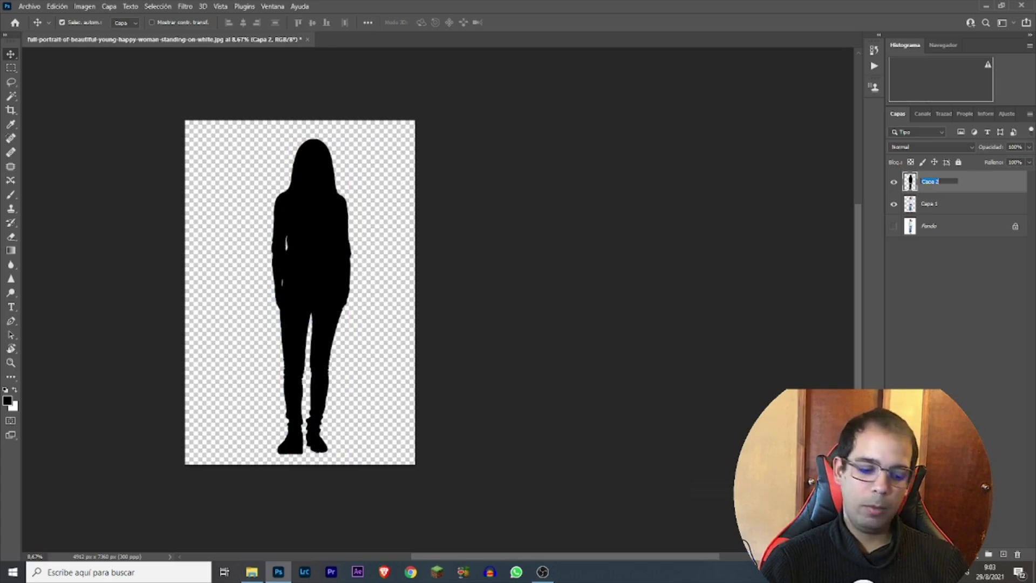
type("Sombra")
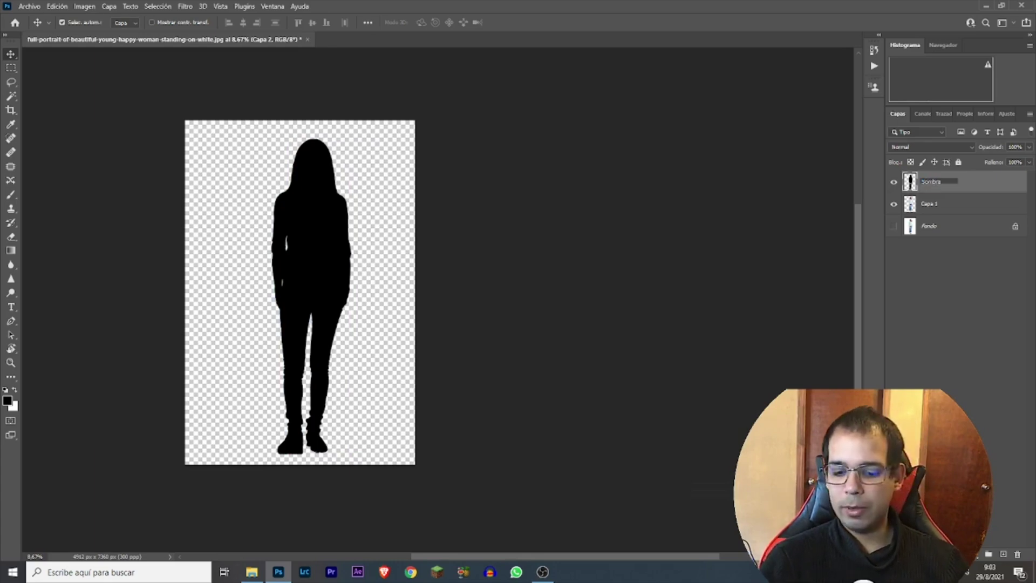
key("Tab")
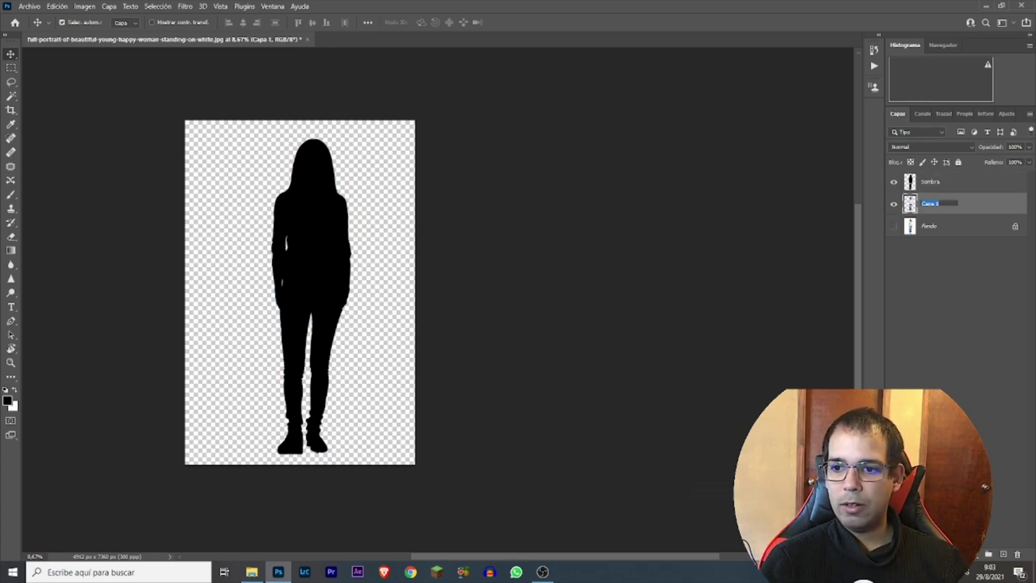
type("Sujeto")
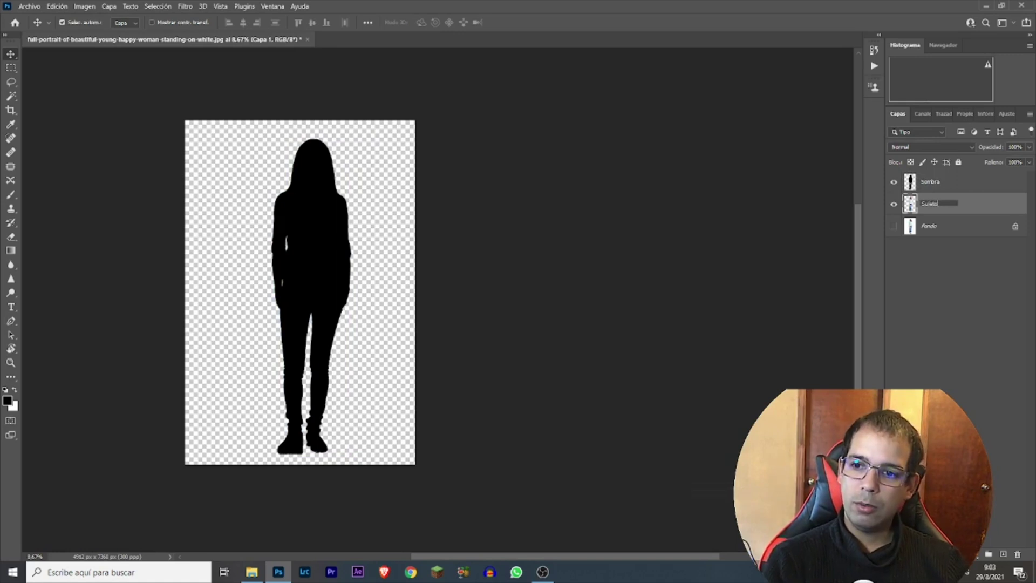
key("Return")
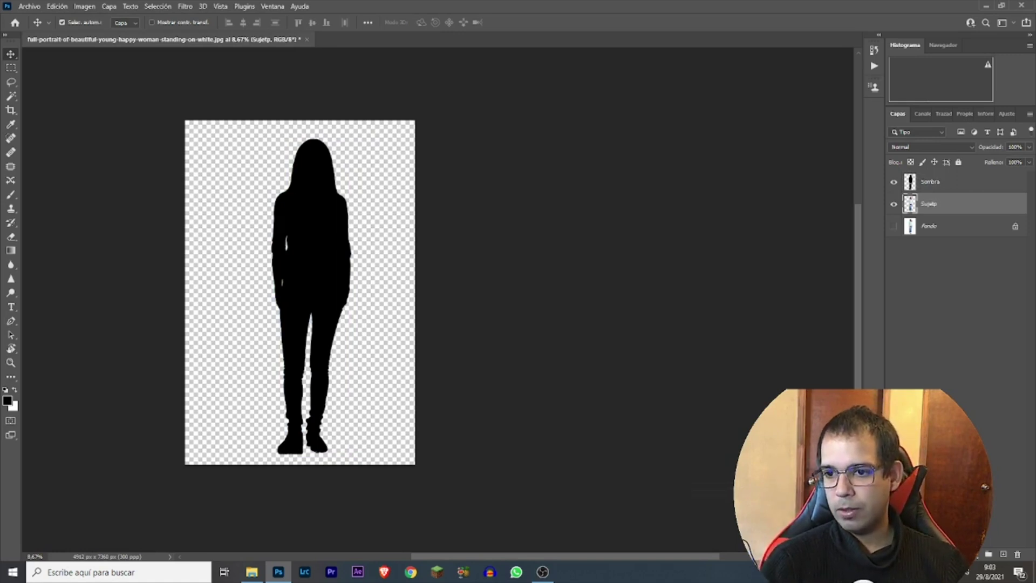
key("alt+bracketright")
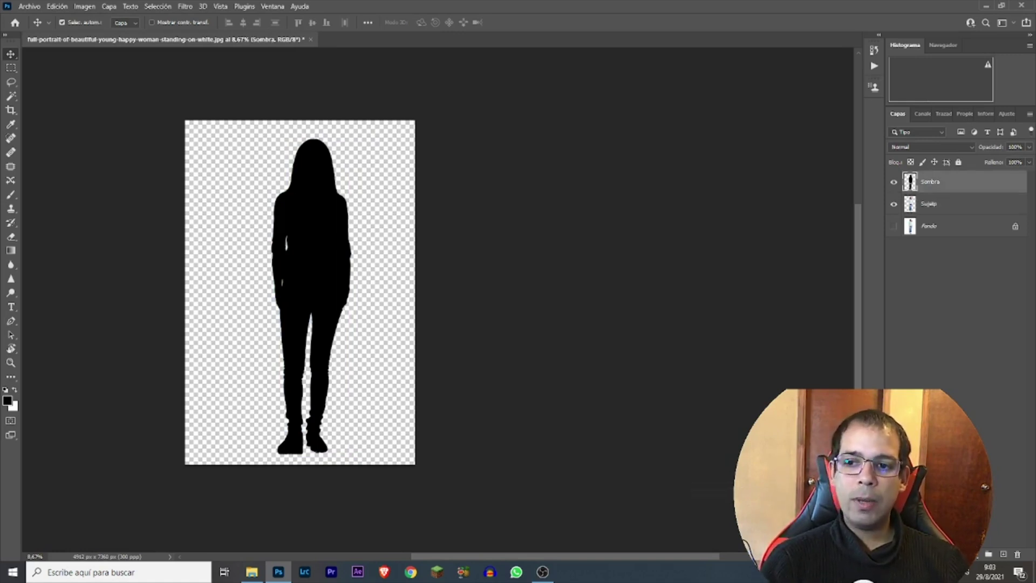
Move the Sombra layer below Sujeto and start Free Transform on it.
left_click_drag(930, 182, 930, 211)
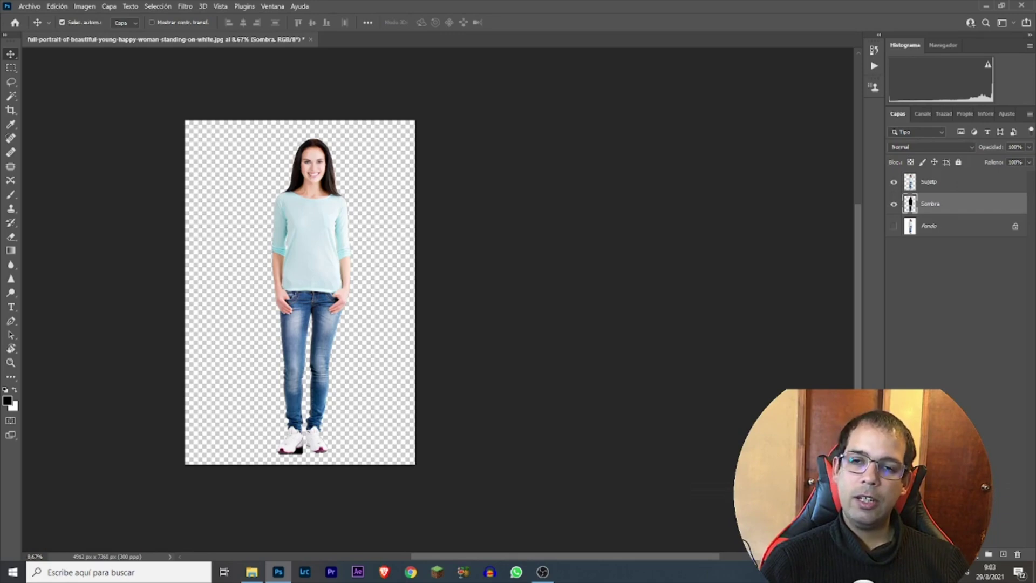
key("ctrl+t")
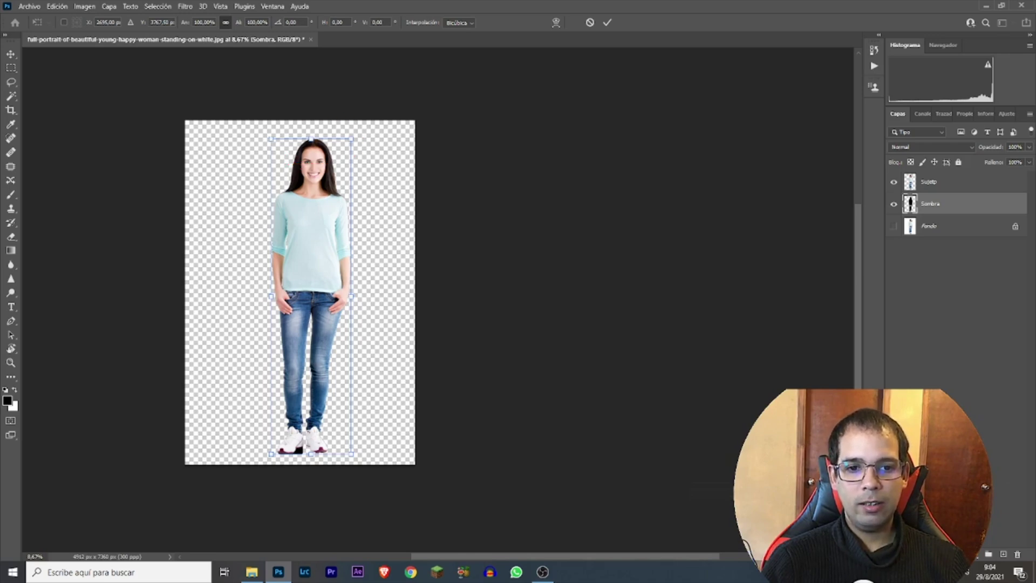
Skew the black silhouette down and to the left into a flat shadow behind her feet.
mouse_move(310, 139)
left_mouse_down()
mouse_move(413, 195)
mouse_move(427, 221)
mouse_move(436, 243)
mouse_move(410, 345)
mouse_move(291, 345)
mouse_move(226, 329)
mouse_move(171, 260)
mouse_move(167, 127)
mouse_move(134, 58)
mouse_move(173, 49)
mouse_move(228, 500)
mouse_move(266, 534)
mouse_move(177, 271)
mouse_move(184, 317)
mouse_move(186, 242)
mouse_move(243, 226)
mouse_move(292, 367)
mouse_move(308, 349)
mouse_move(281, 367)
mouse_move(229, 310)
mouse_move(289, 346)
mouse_move(302, 319)
mouse_move(399, 335)
mouse_move(237, 337)
mouse_move(302, 328)
mouse_move(294, 375)
mouse_move(280, 375)
mouse_move(299, 371)
left_mouse_up()
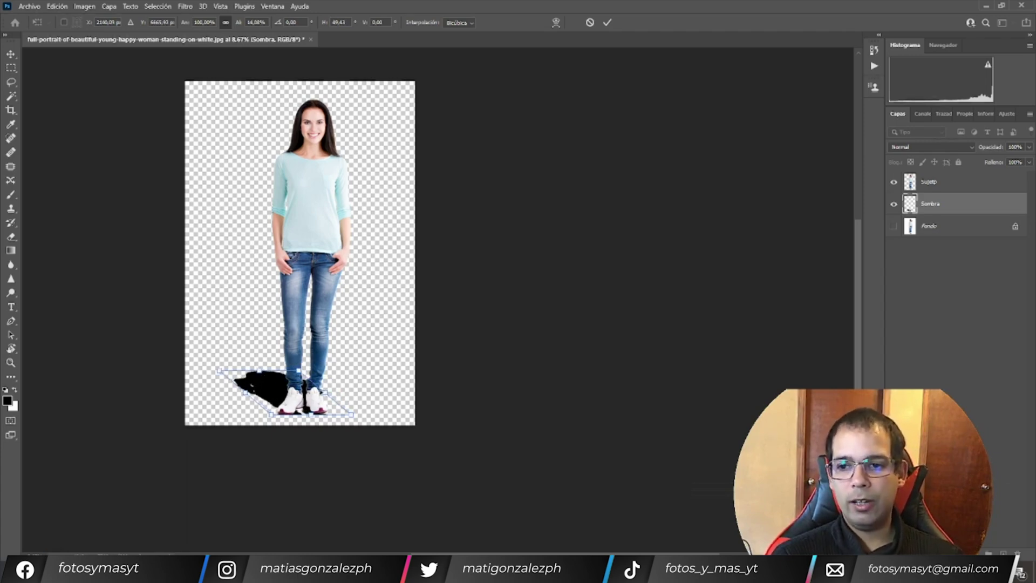
key("Return")
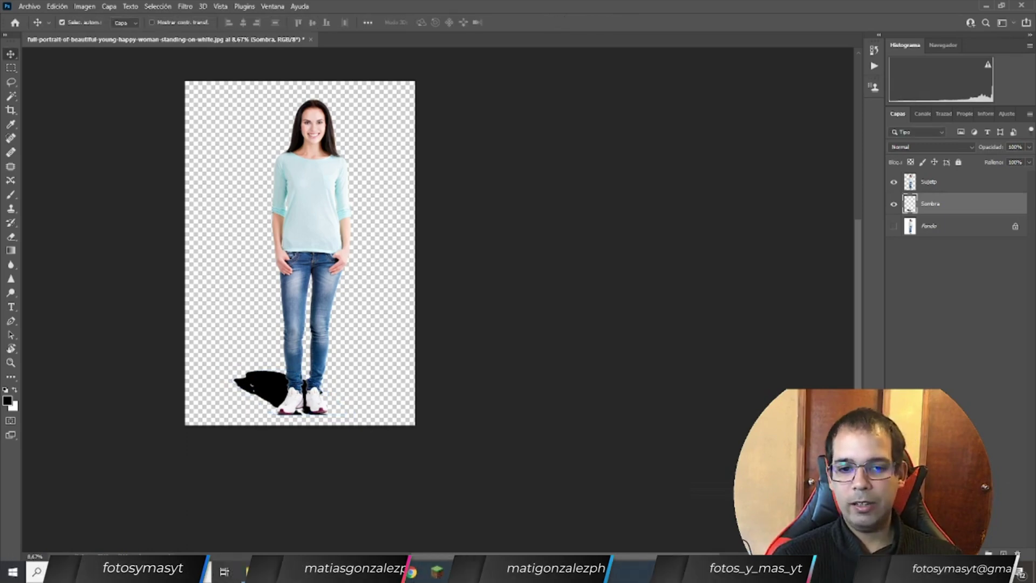
Open the Sombra blend mode list, preview a couple of modes, and return to Normal.
left_click(930, 147)
key("Down")
key("Down")
key("Down")
key("Down")
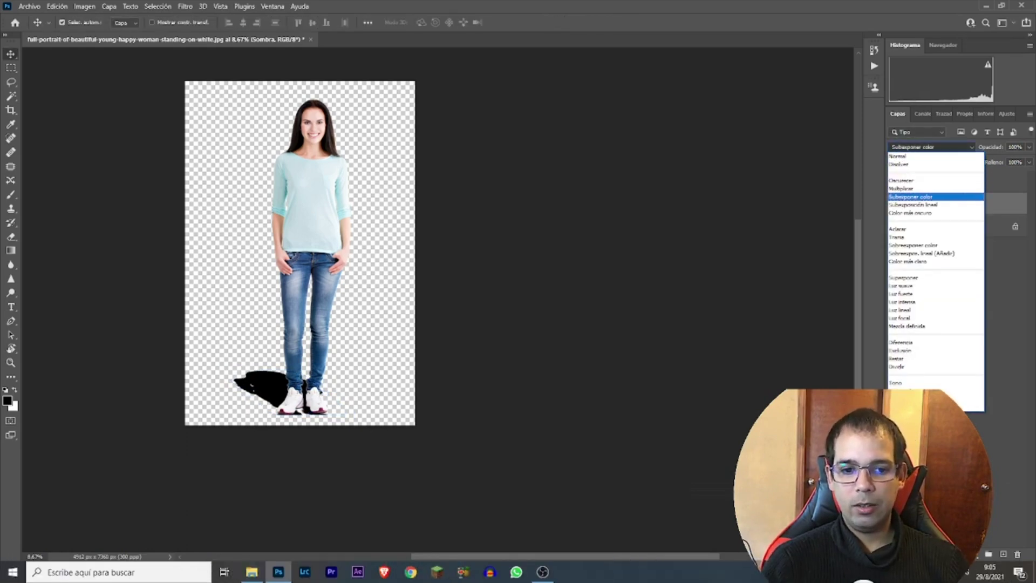
key("Down")
key("Up")
key("Home")
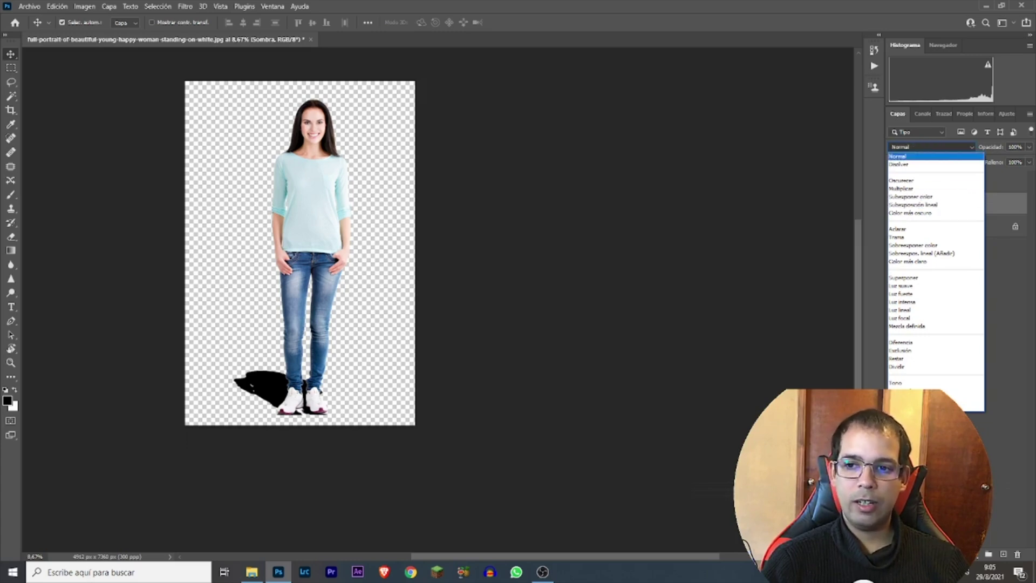
key("Escape")
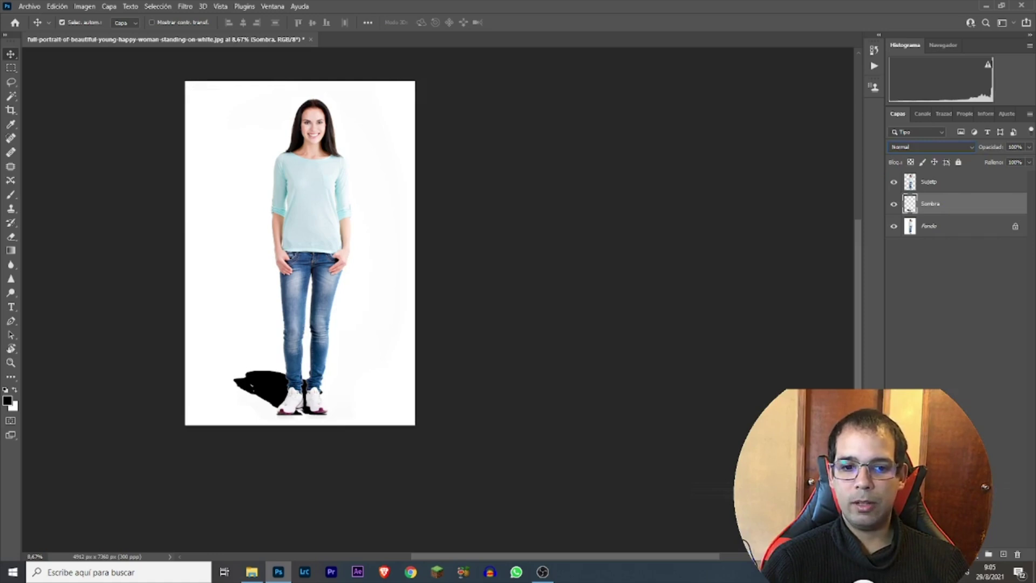
Preview the Aclarar, Trama and Superponer blend modes on the shadow.
key("alt+Down")
key("Down")
key("Down")
key("Down")
key("Down")
key("Down")
key("Down")
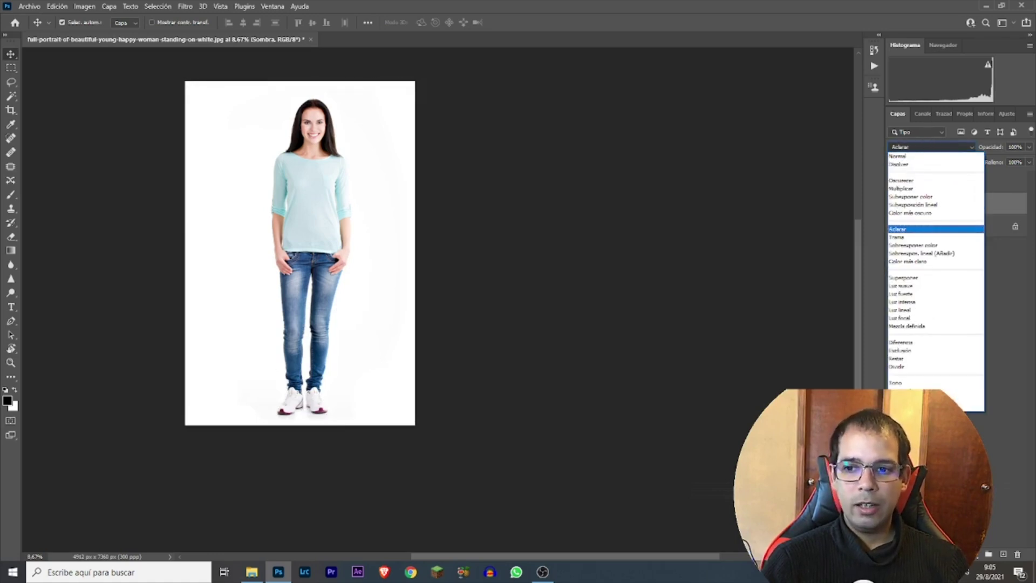
key("Down")
key("Down")
key("Down")
key("Down")
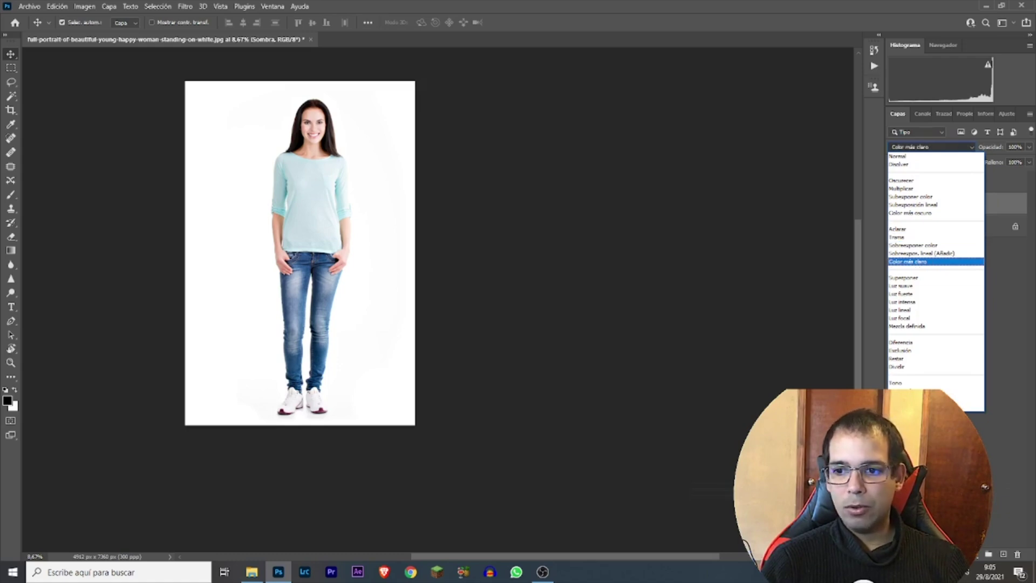
key("Down")
key("Return")
Step back through Superponer, Trama and Aclarar, then leave the shadow at Normal.
left_click(931, 147)
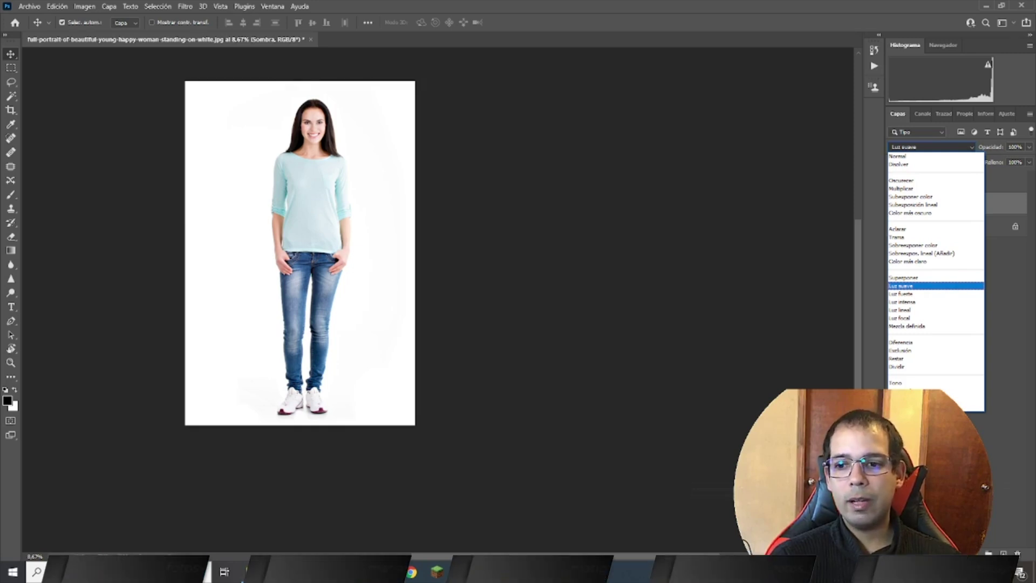
key("Up")
key("Down")
key("Down")
key("Up")
key("Up")
key("Up")
key("Down")
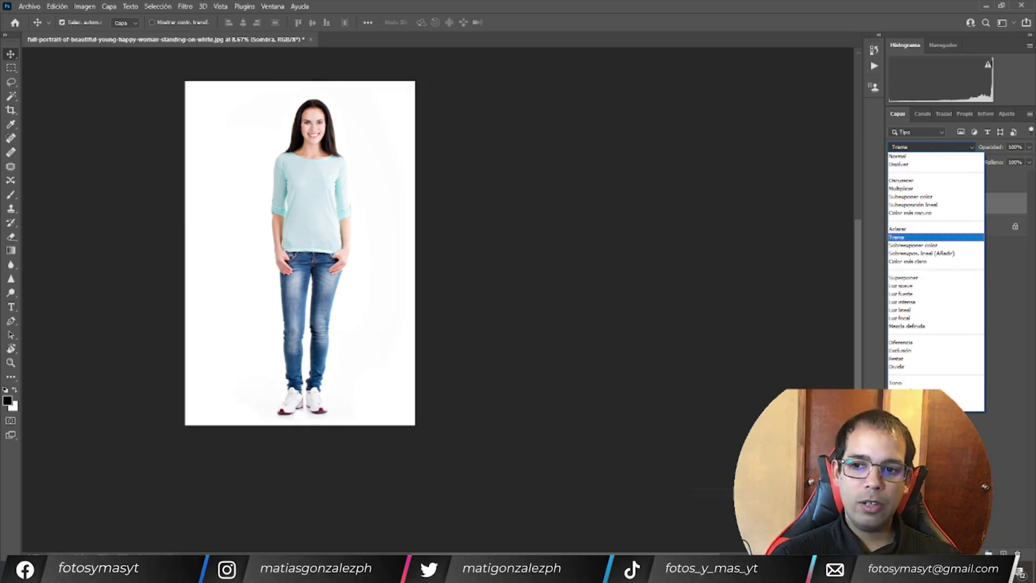
key("Up")
key("Up")
key("Up")
key("Up")
key("Up")
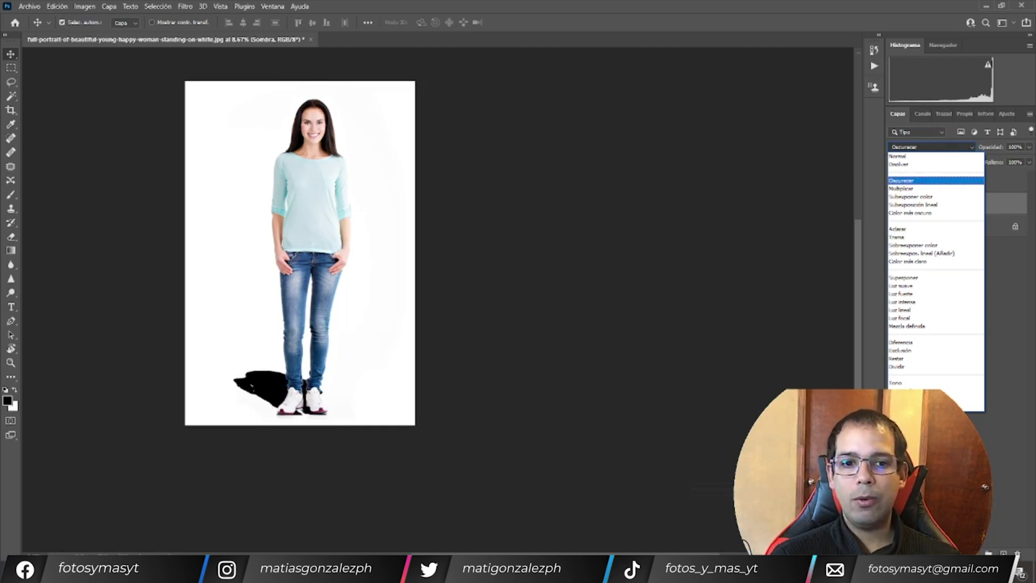
key("Escape")
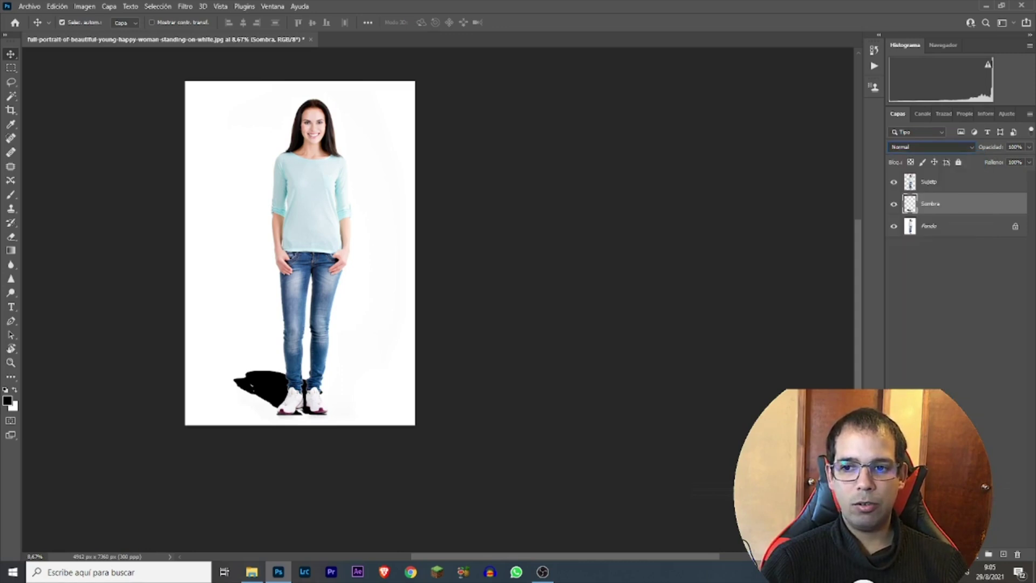
Lower the Sombra layer's opacity to 49%.
left_click(1029, 161)
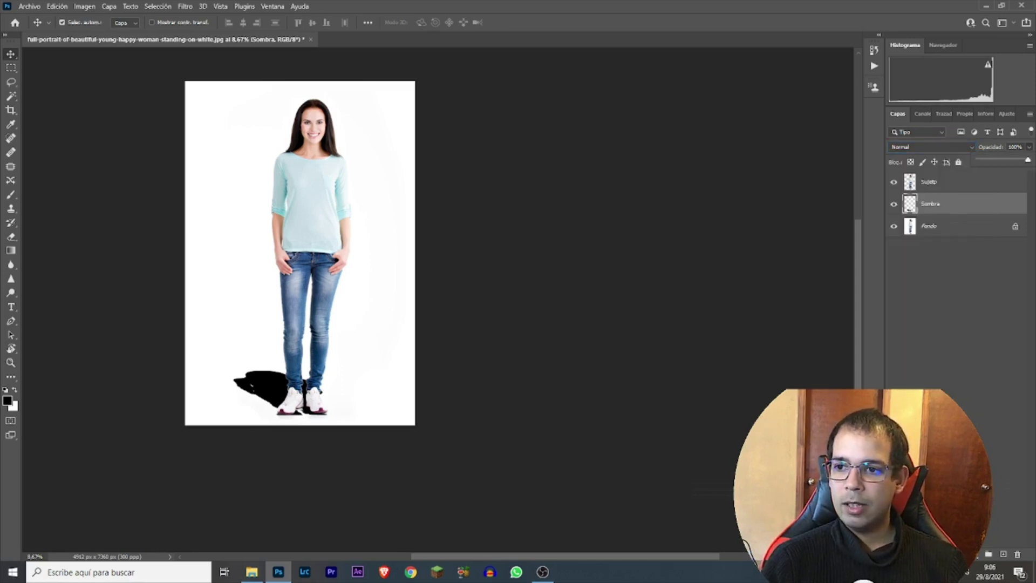
left_click_drag(1028, 159, 1003, 160)
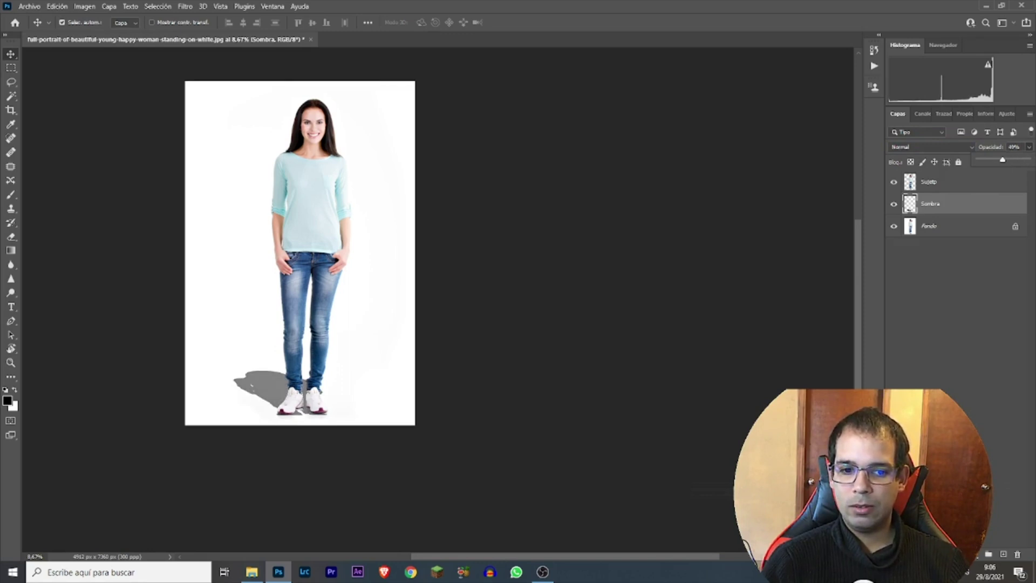
left_click(955, 280)
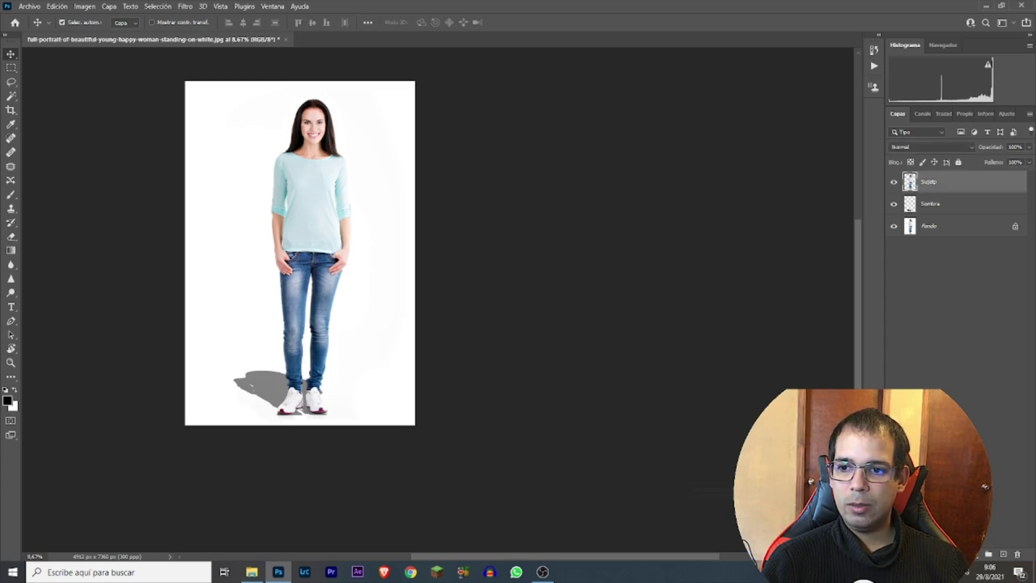
Reduce the Sombra layer's fill to about 59% to lighten the shadow.
left_click(949, 203)
left_click(1029, 162)
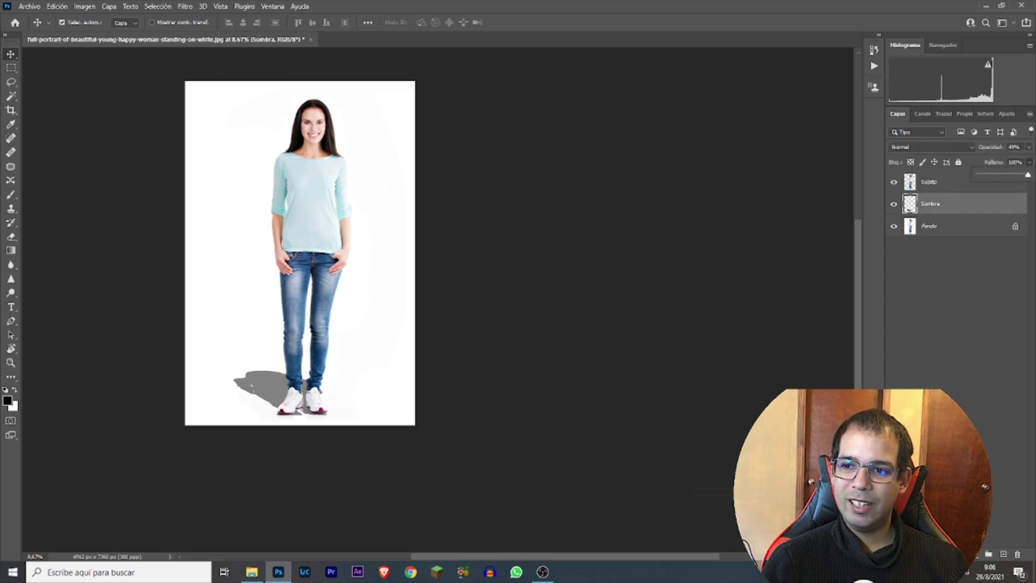
left_click_drag(1028, 174, 1013, 174)
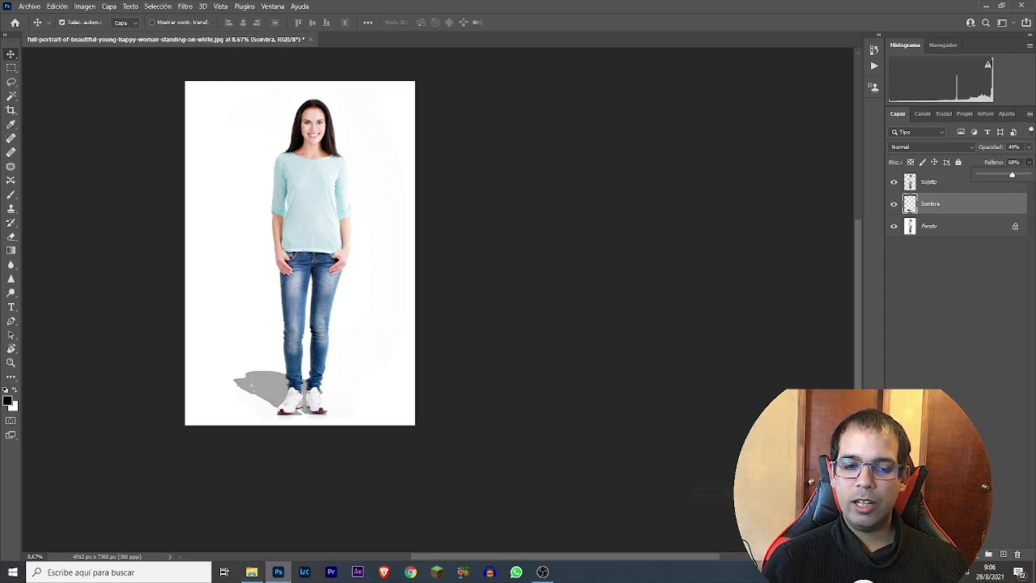
left_click_drag(1013, 175, 996, 174)
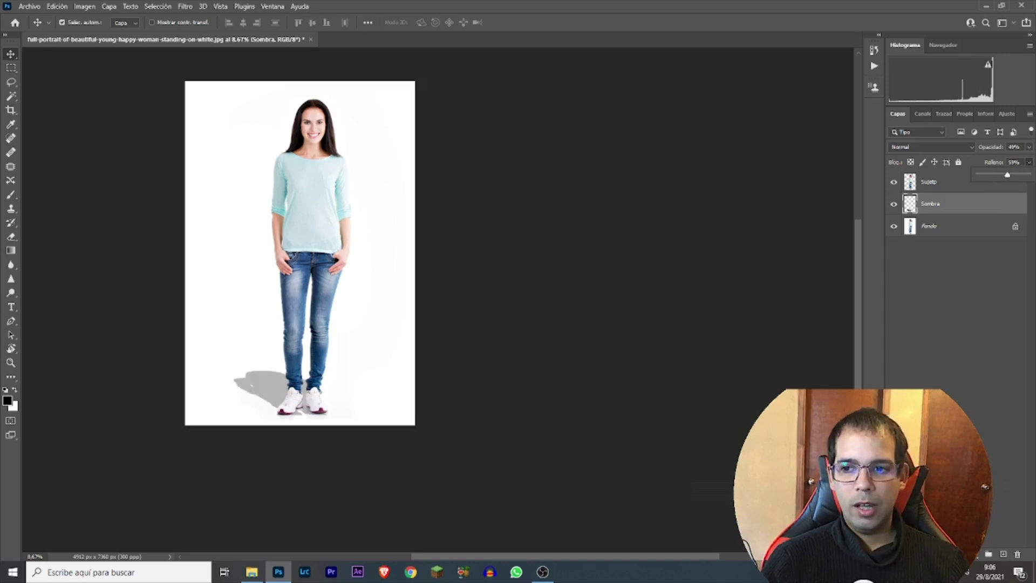
left_click(956, 297)
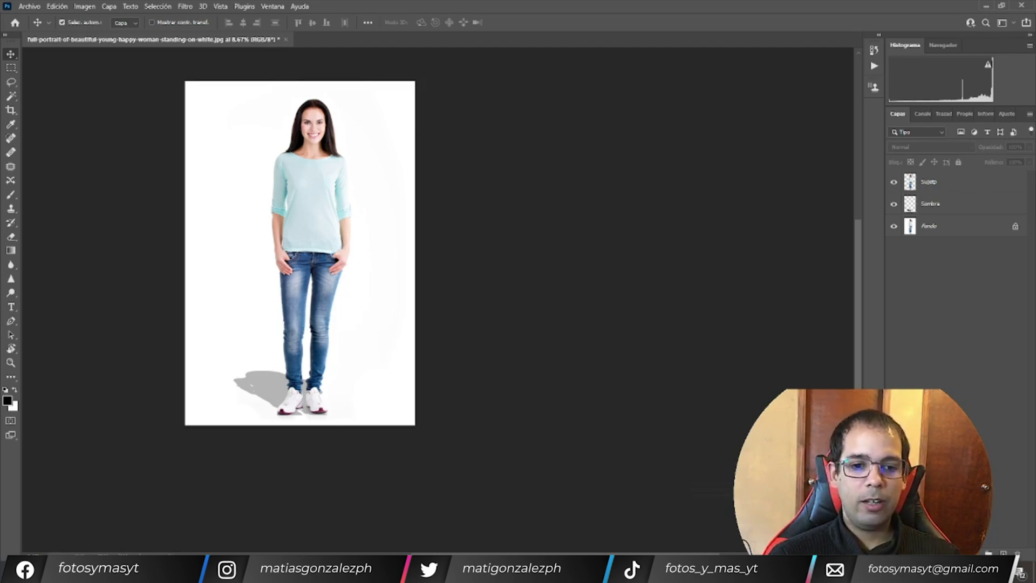
scroll(300, 283, "up", 2)
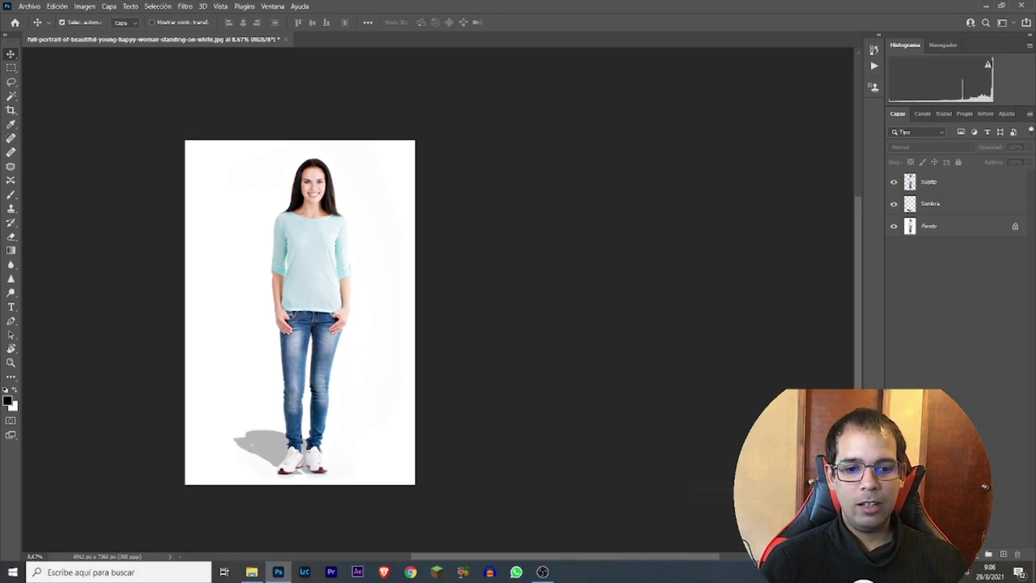
scroll(300, 312, "down", 1)
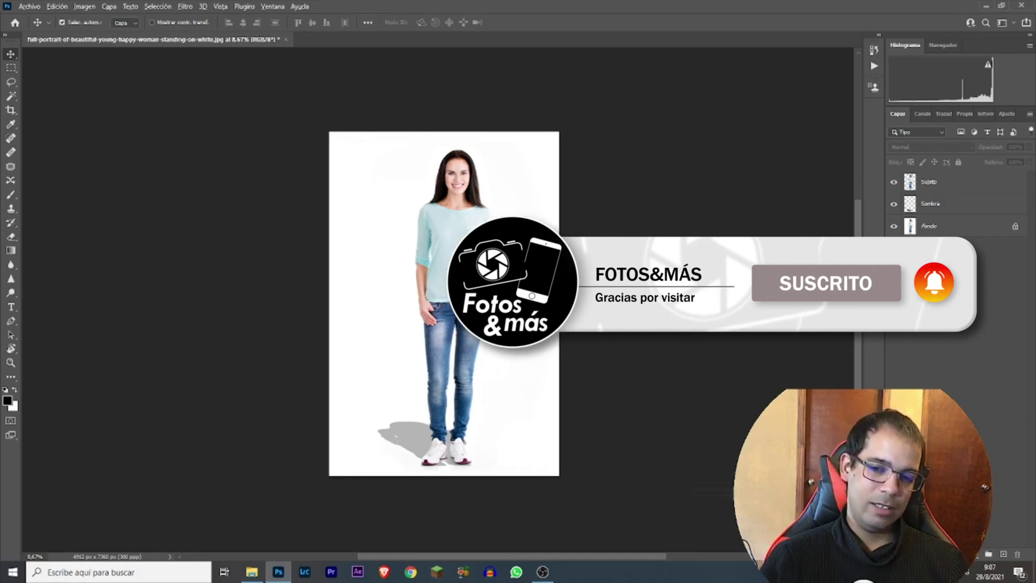
scroll(508, 261, "up", 1)
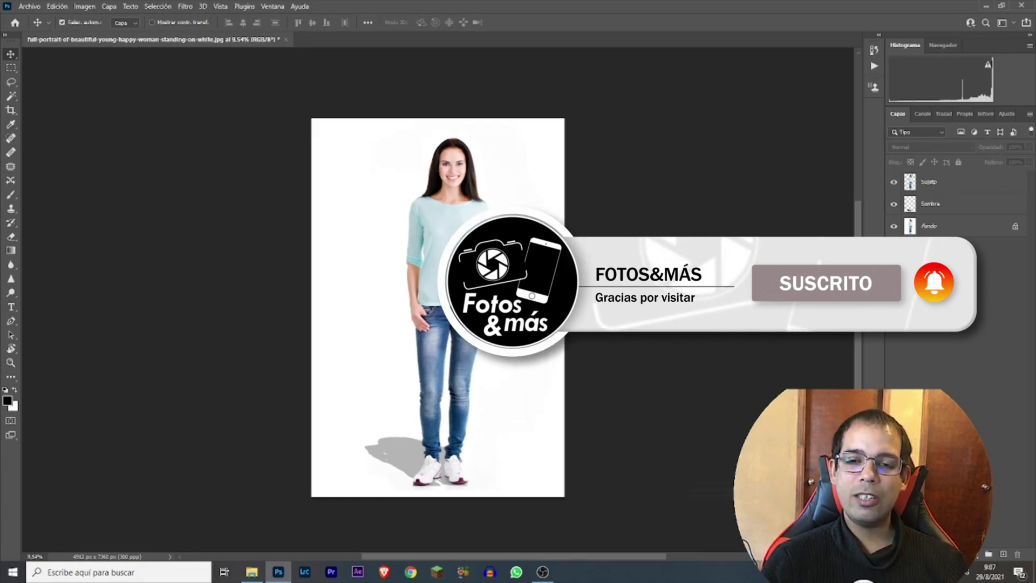